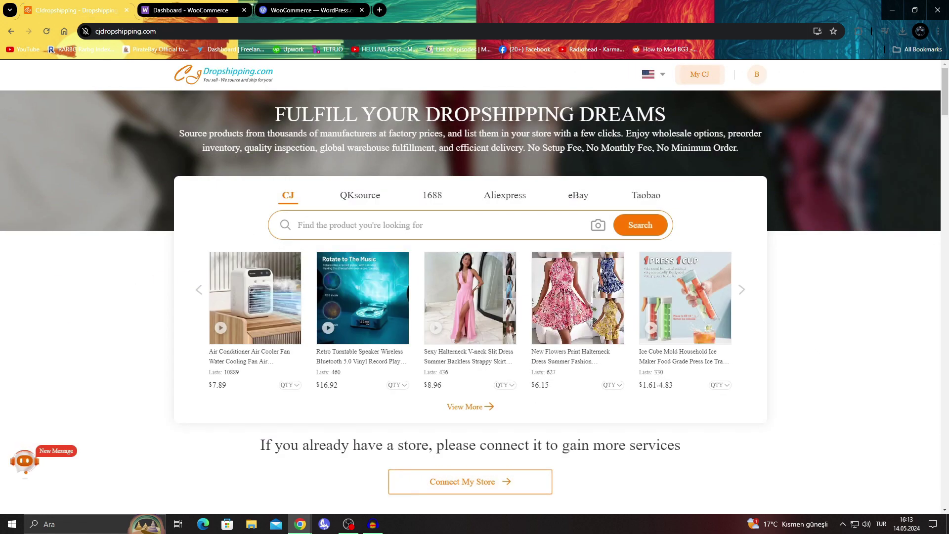
{"action": "scroll", "coordinate": [318, 189], "scroll_direction": "down", "scroll_amount": 1}
{"action": "scroll", "coordinate": [319, 189], "scroll_direction": "down", "scroll_amount": 1}
{"action": "scroll", "coordinate": [319, 189], "scroll_direction": "down", "scroll_amount": 2}
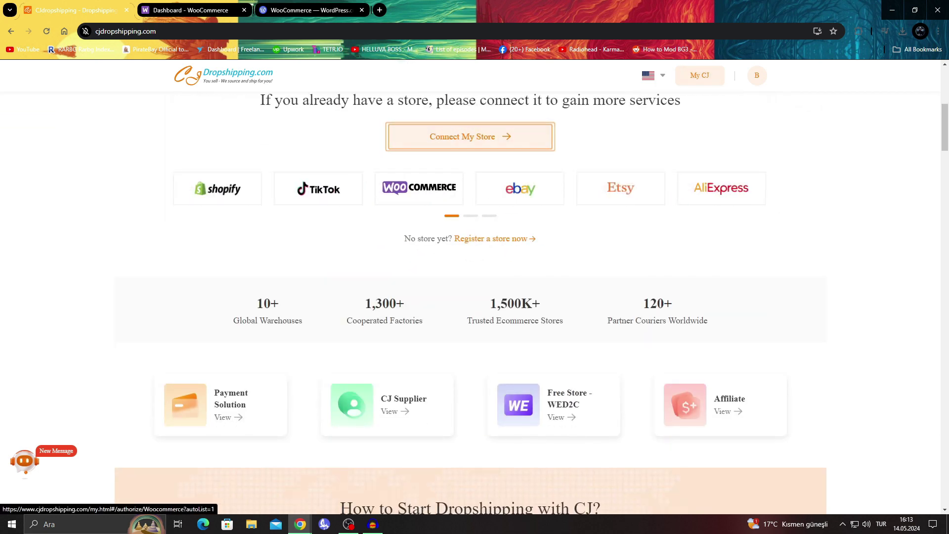
{"action": "scroll", "coordinate": [319, 190], "scroll_direction": "up", "scroll_amount": 2}
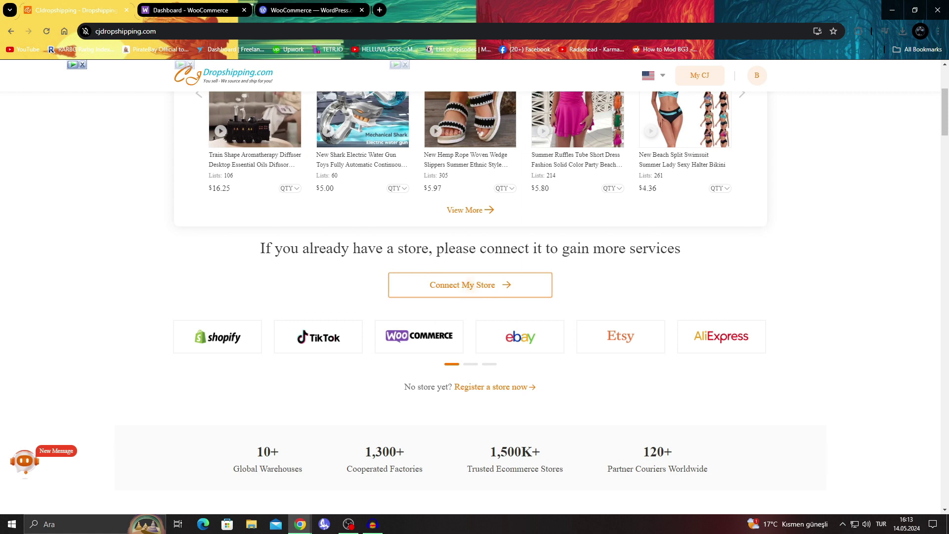
{"action": "scroll", "coordinate": [475, 296], "scroll_direction": "up", "scroll_amount": 3}
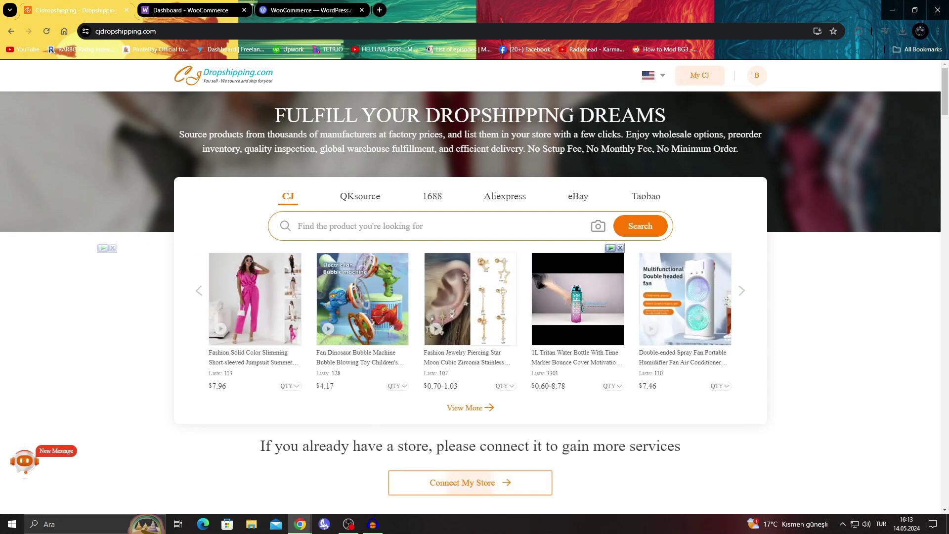
Switch from the CJdropshipping homepage to the WooCommerce dashboard browser tab.
{"action": "left_click", "coordinate": [190, 9]}
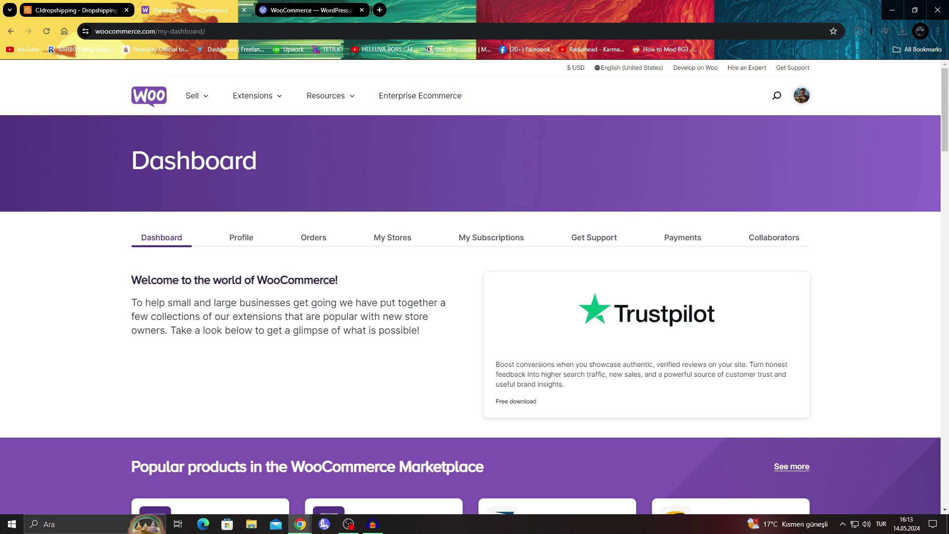
Replace the old tab with a fresh wordpress.com tab and go to its WooCommerce section.
{"action": "left_click", "coordinate": [362, 10]}
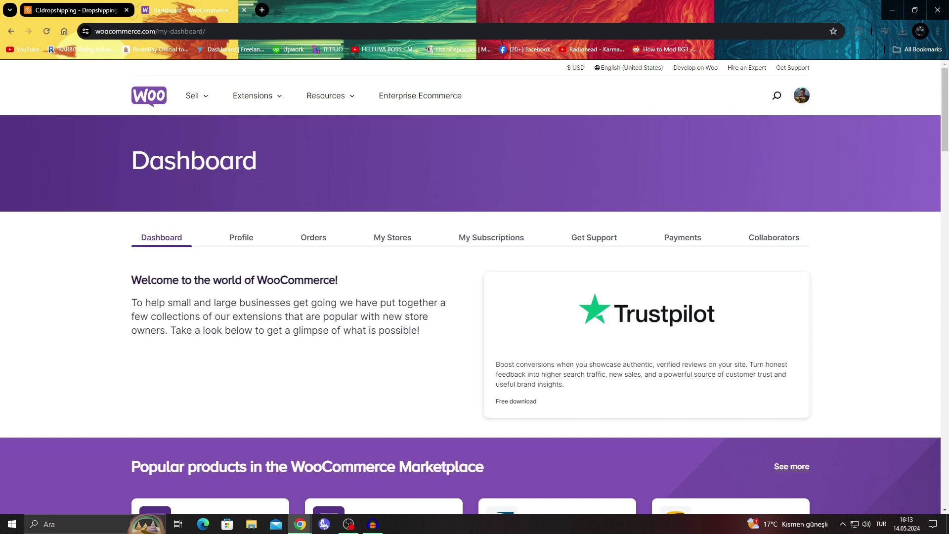
{"action": "left_click", "coordinate": [262, 10]}
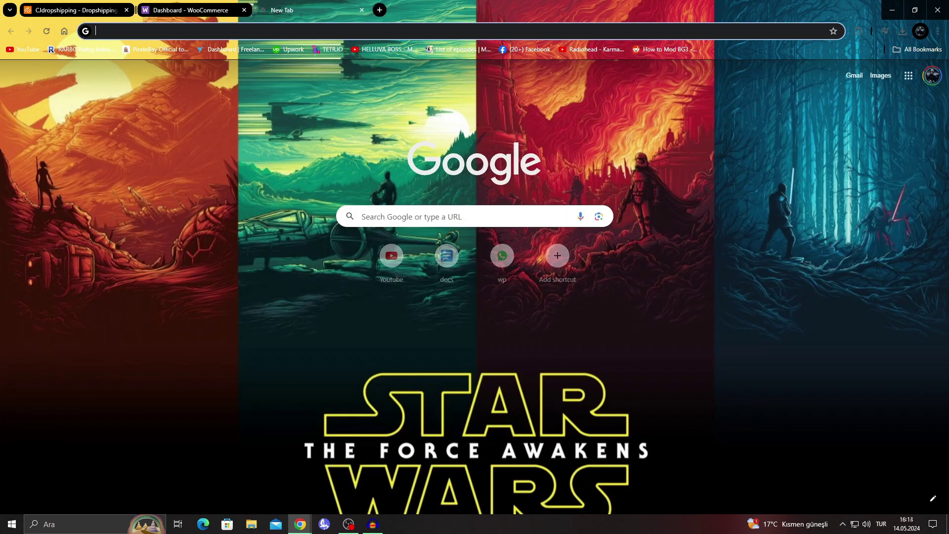
{"action": "type", "text": "wor"}
{"action": "key", "text": "Return"}
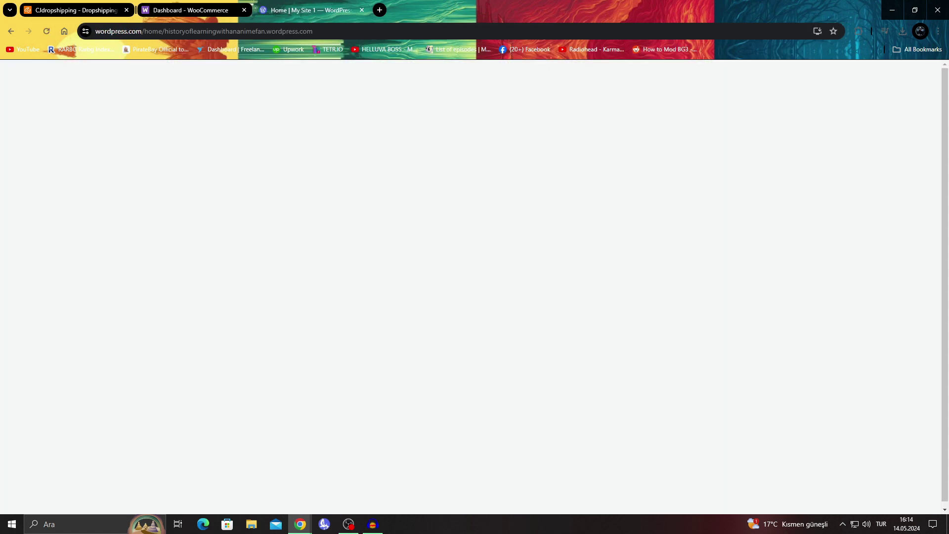
{"action": "left_click", "coordinate": [41, 338]}
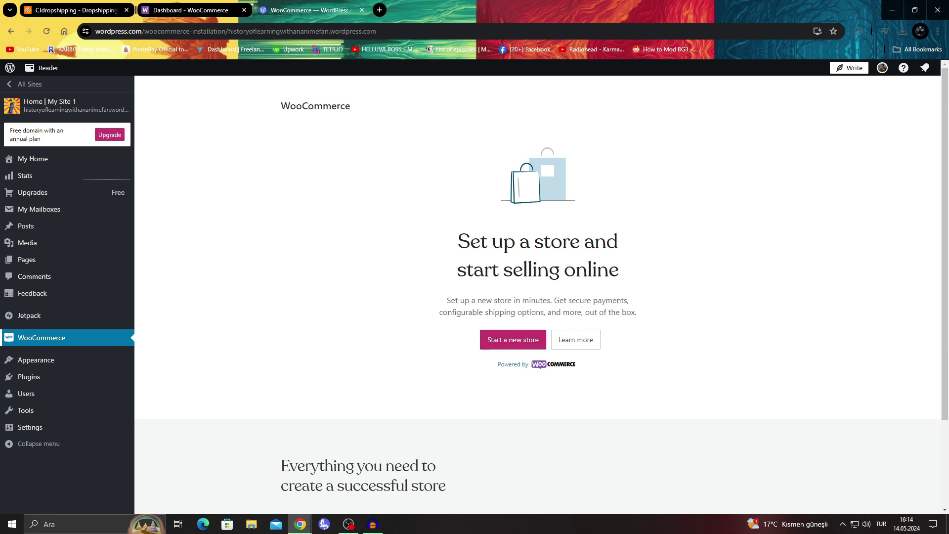
Return via the WooCommerce dashboard tab to the CJdropshipping homepage.
{"action": "left_click", "coordinate": [189, 10]}
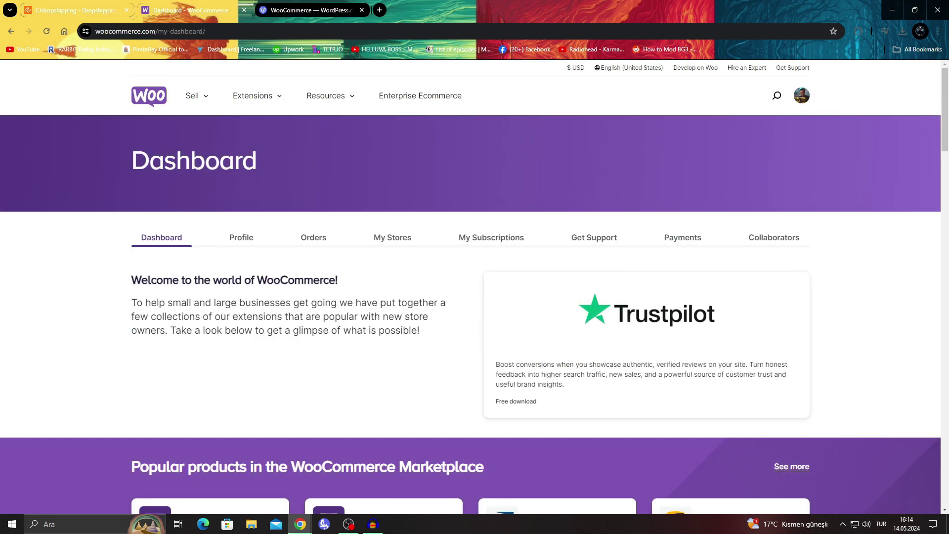
{"action": "left_click", "coordinate": [74, 10]}
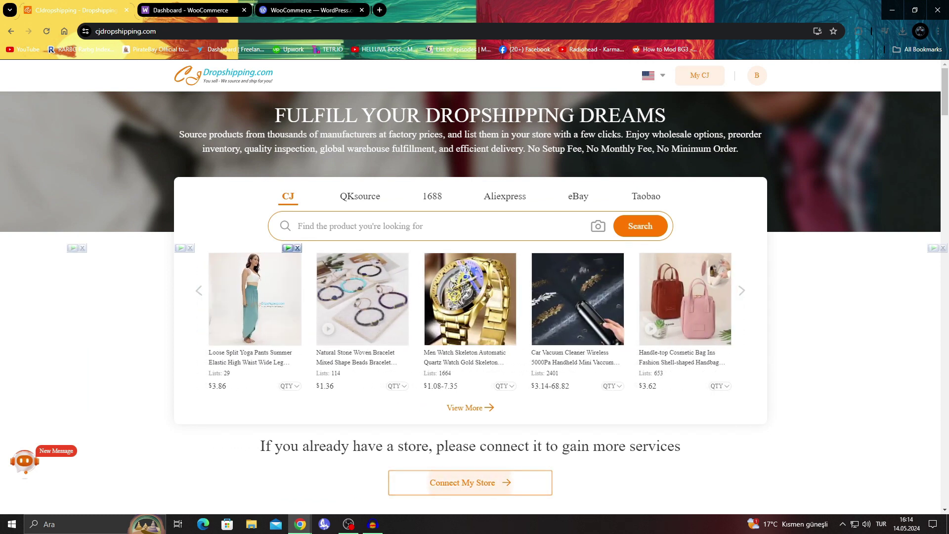
{"action": "scroll", "coordinate": [475, 222], "scroll_direction": "down", "scroll_amount": 2}
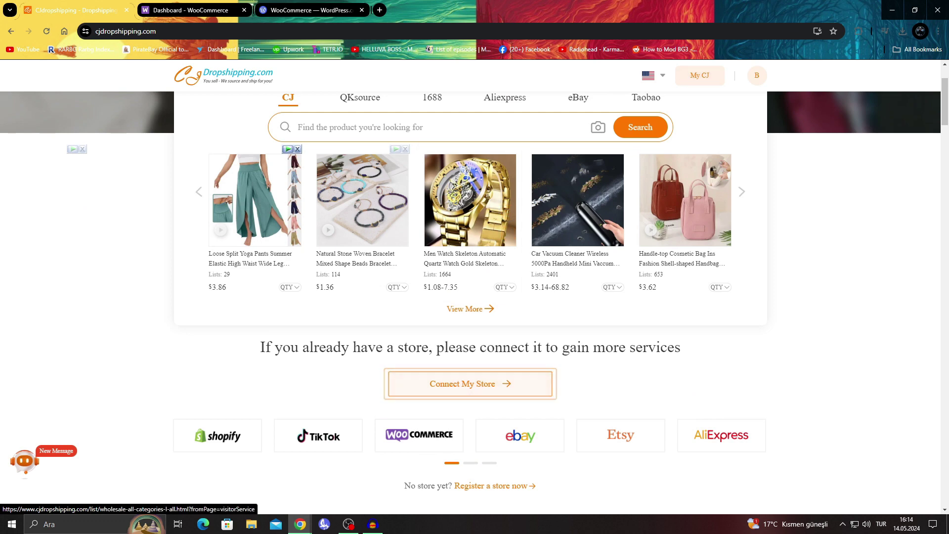
Use View More under the product row to reach the all-categories wholesale catalogue.
{"action": "left_click", "coordinate": [470, 308]}
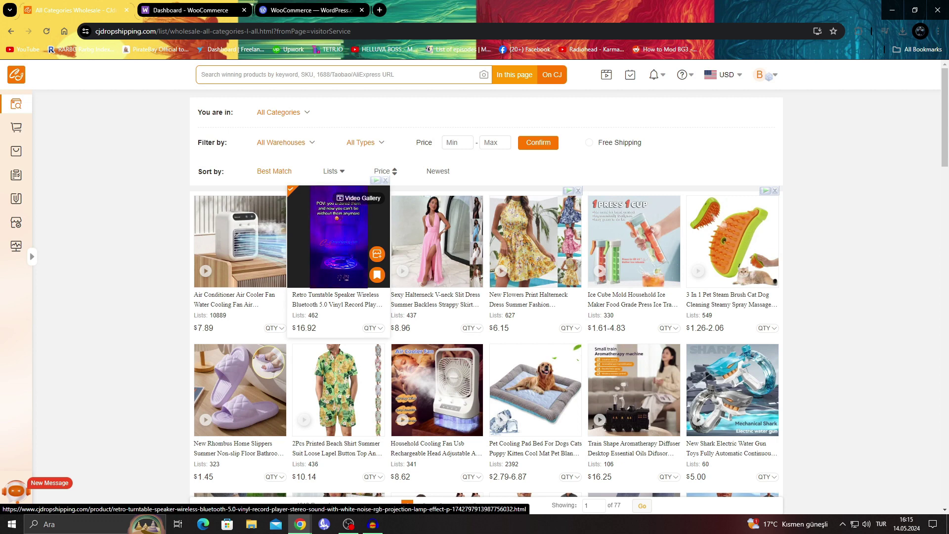
Bring up the retro turntable speaker page and highlight its RRP $63.96, profit percentage and $15.85 shipping.
{"action": "left_click", "coordinate": [338, 237]}
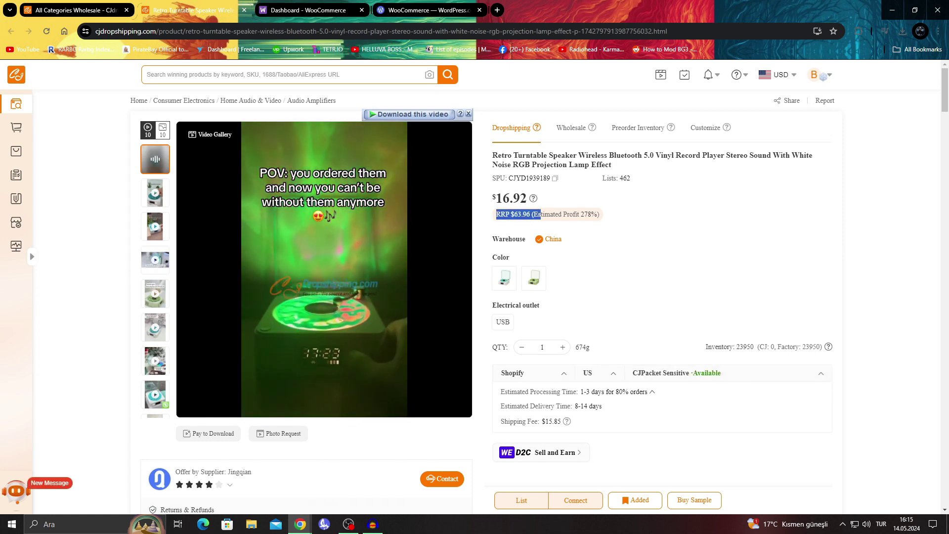
{"action": "left_click_drag", "start_coordinate": [540, 213], "coordinate": [530, 214]}
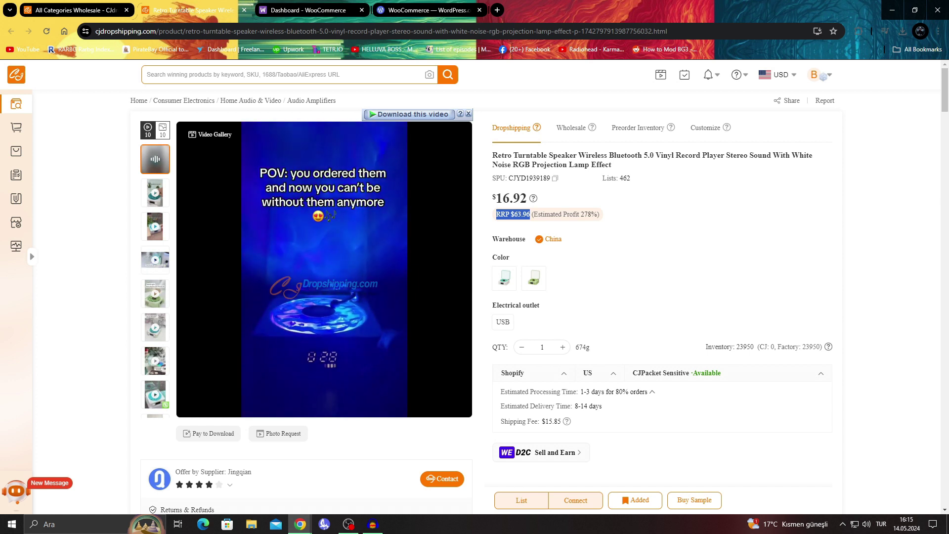
{"action": "left_click", "coordinate": [530, 214]}
{"action": "left_click_drag", "start_coordinate": [598, 214], "coordinate": [573, 214]}
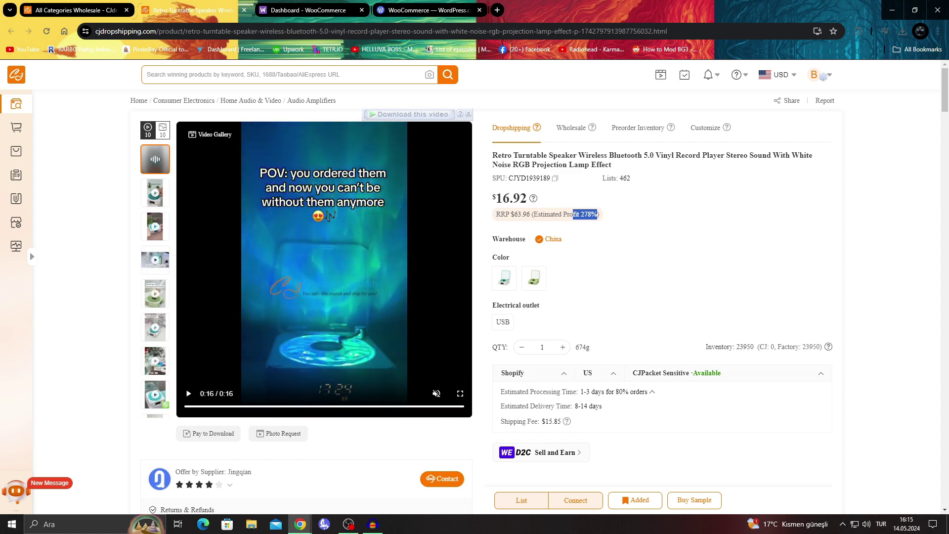
{"action": "scroll", "coordinate": [324, 297], "scroll_direction": "down", "scroll_amount": 2}
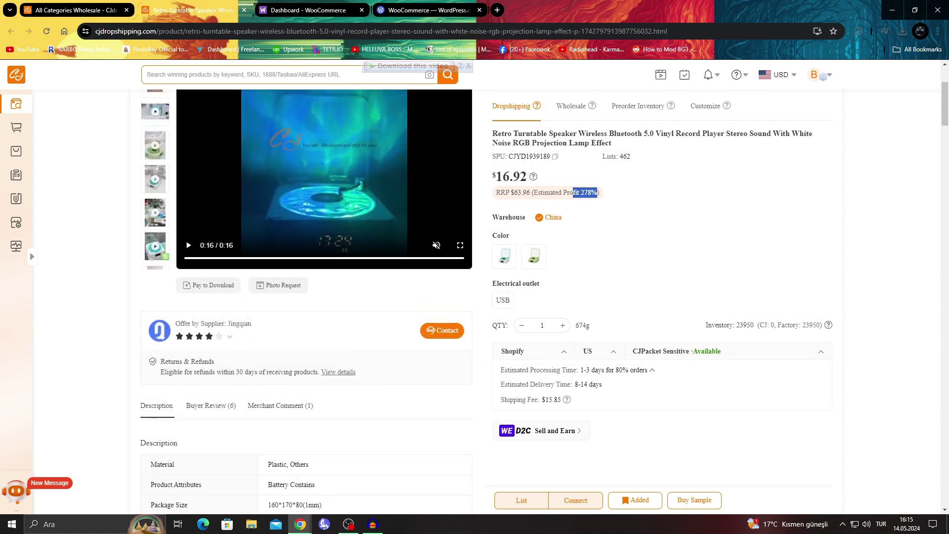
{"action": "left_click_drag", "start_coordinate": [542, 399], "coordinate": [562, 400]}
Remove the speaker from saved products and confirm the deletion.
{"action": "left_click", "coordinate": [635, 500]}
{"action": "left_click", "coordinate": [492, 323]}
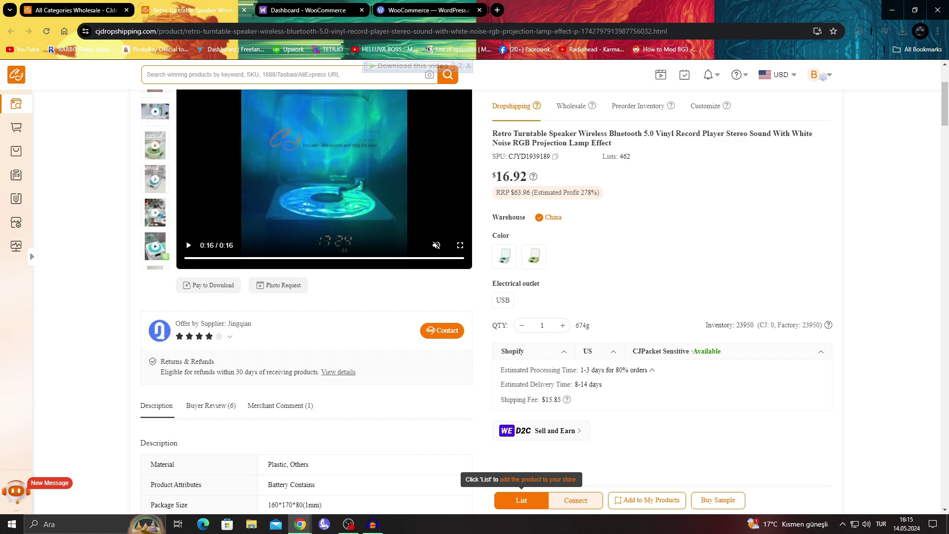
Start listing the speaker and check Store Selection, which shows no stores available.
{"action": "left_click", "coordinate": [521, 500]}
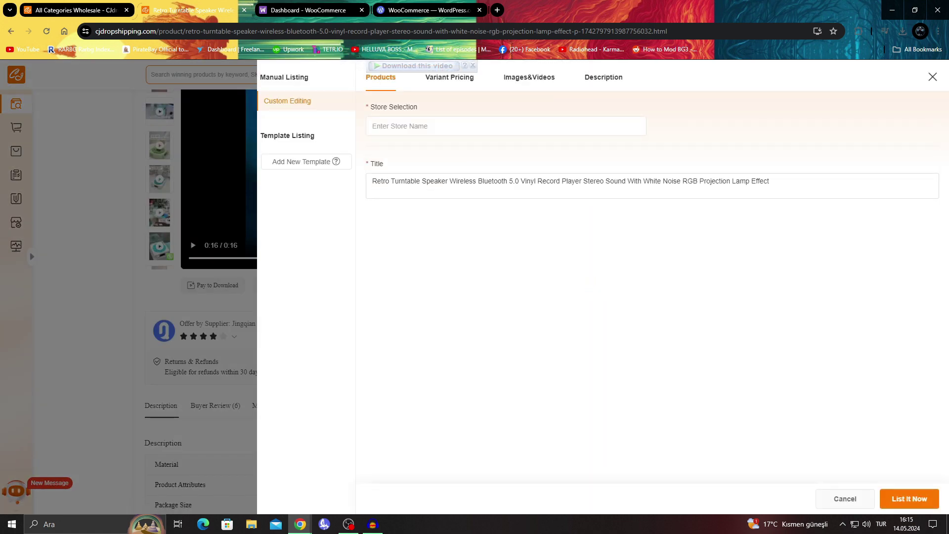
{"action": "left_click", "coordinate": [506, 126]}
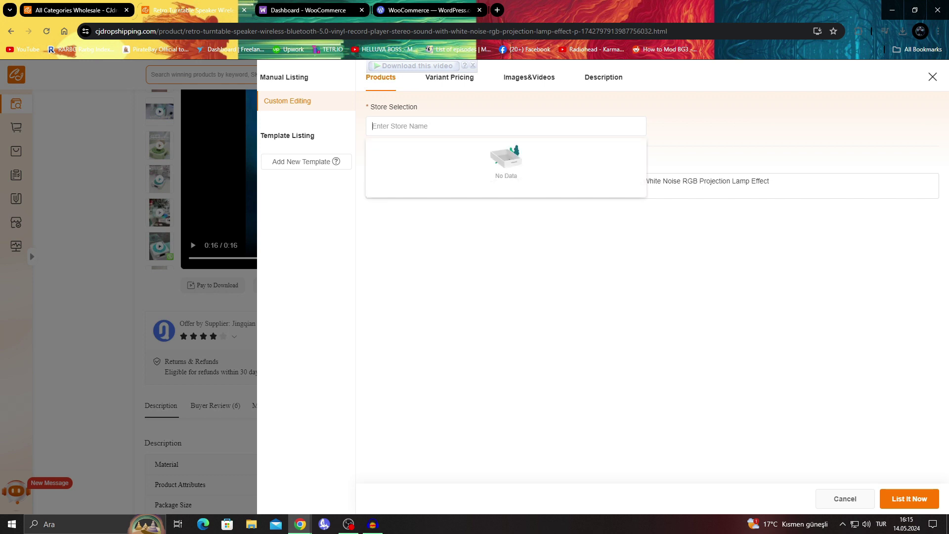
{"action": "key", "text": "Escape"}
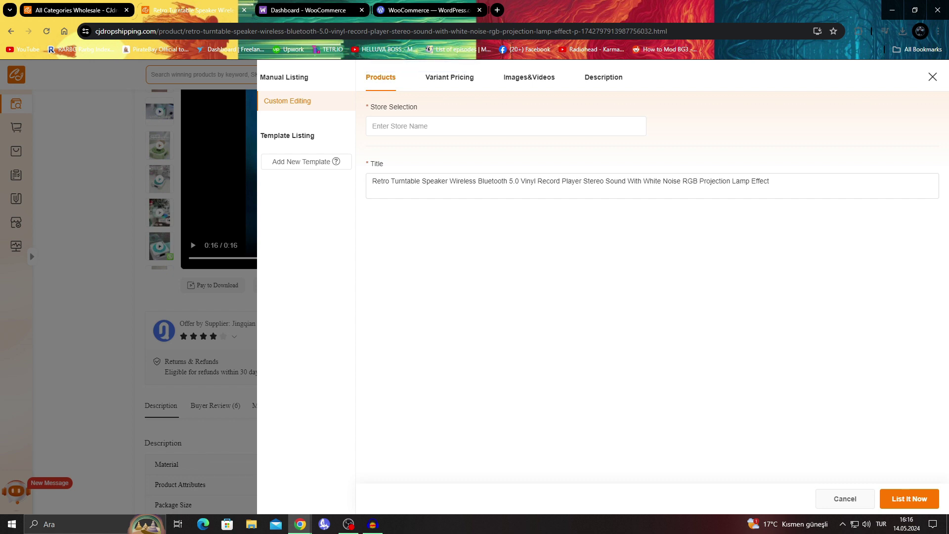
{"action": "left_click", "coordinate": [504, 126]}
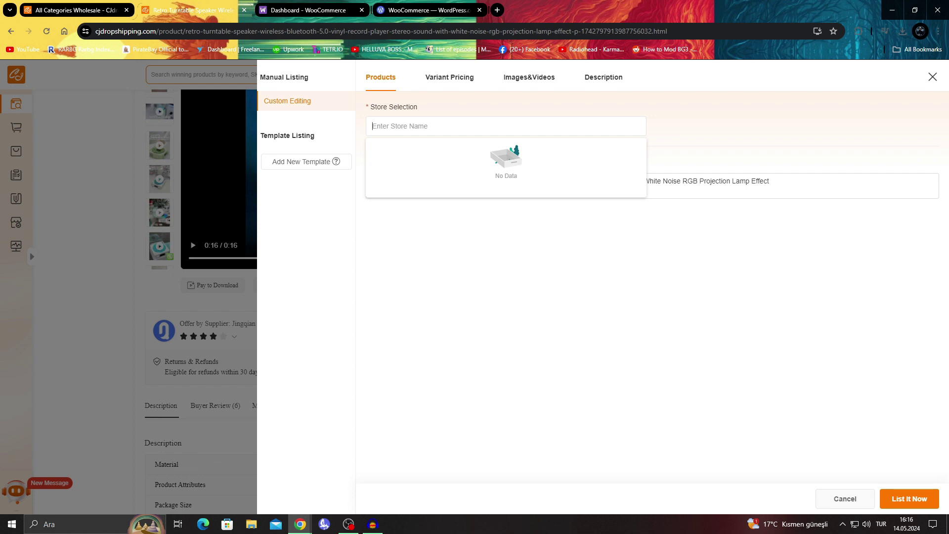
Edit the title to remove 'Wireless Bluetooth 5.0', keeping 'Retro Turntable Speaker Vinyl Record Player'.
{"action": "left_click", "coordinate": [771, 181]}
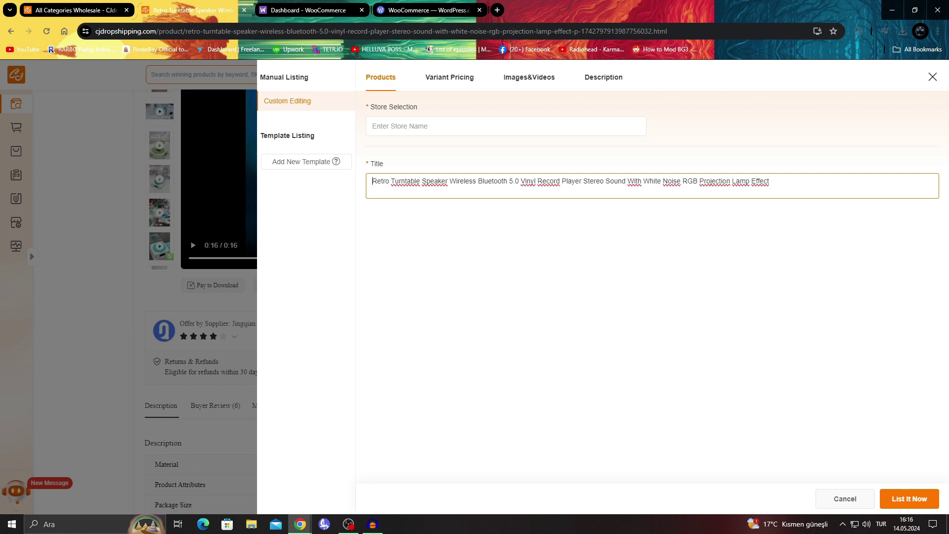
{"action": "left_click", "coordinate": [406, 181]}
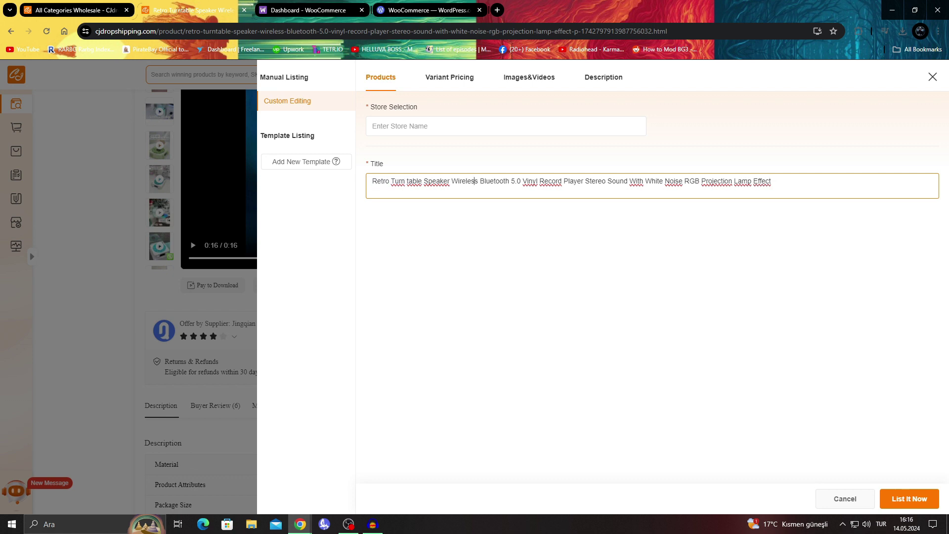
{"action": "key", "text": "BackSpace"}
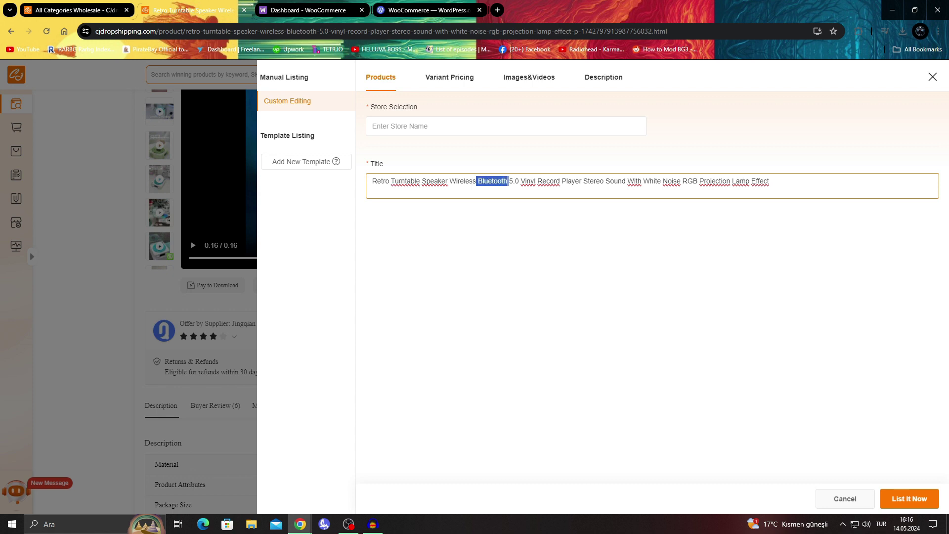
{"action": "mouse_move", "coordinate": [512, 182]}
{"action": "left_mouse_down"}
{"action": "mouse_move", "coordinate": [562, 181]}
{"action": "mouse_move", "coordinate": [537, 181]}
{"action": "left_mouse_up"}
{"action": "key", "text": "BackSpace"}
{"action": "key", "text": "BackSpace"}
{"action": "key", "text": "BackSpace"}
{"action": "key", "text": "BackSpace"}
{"action": "key", "text": "BackSpace"}
{"action": "key", "text": "BackSpace"}
{"action": "key", "text": "BackSpace"}
{"action": "key", "text": "BackSpace"}
{"action": "key", "text": "BackSpace"}
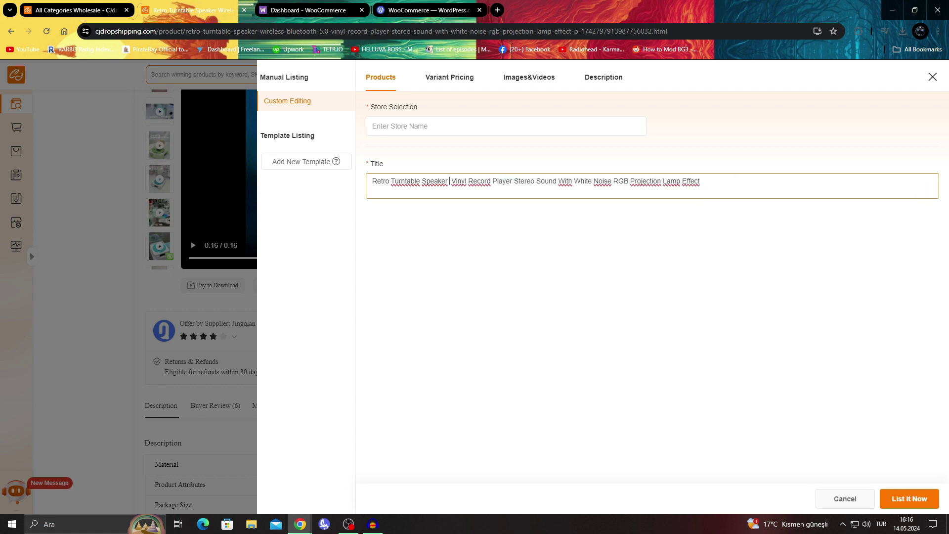
{"action": "key", "text": "BackSpace"}
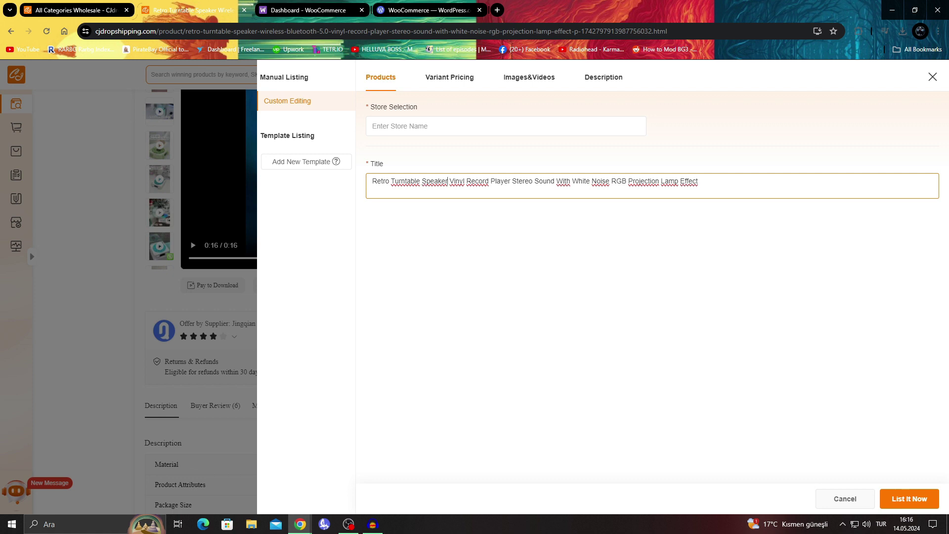
Move to Variant Pricing to review the Blue and Green variants and their prices.
{"action": "key", "text": "Tab"}
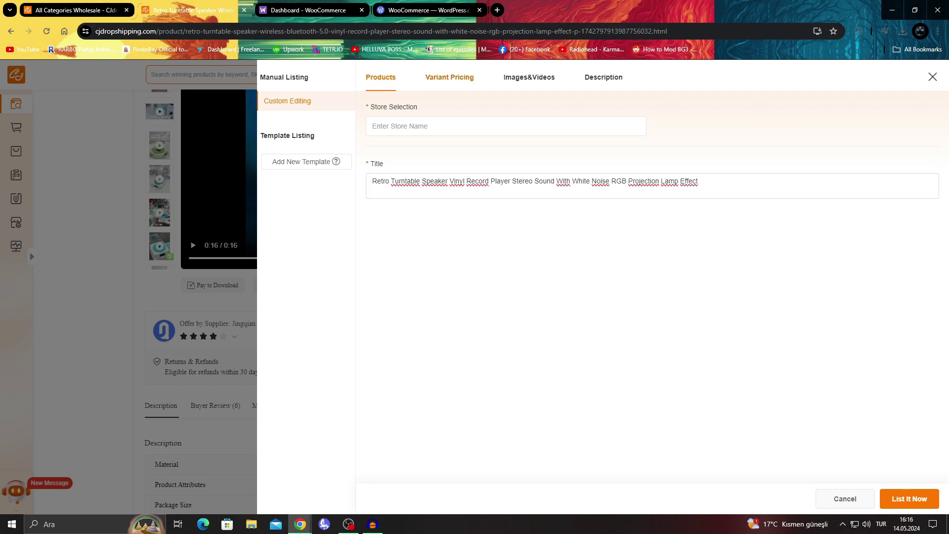
{"action": "key", "text": "Return"}
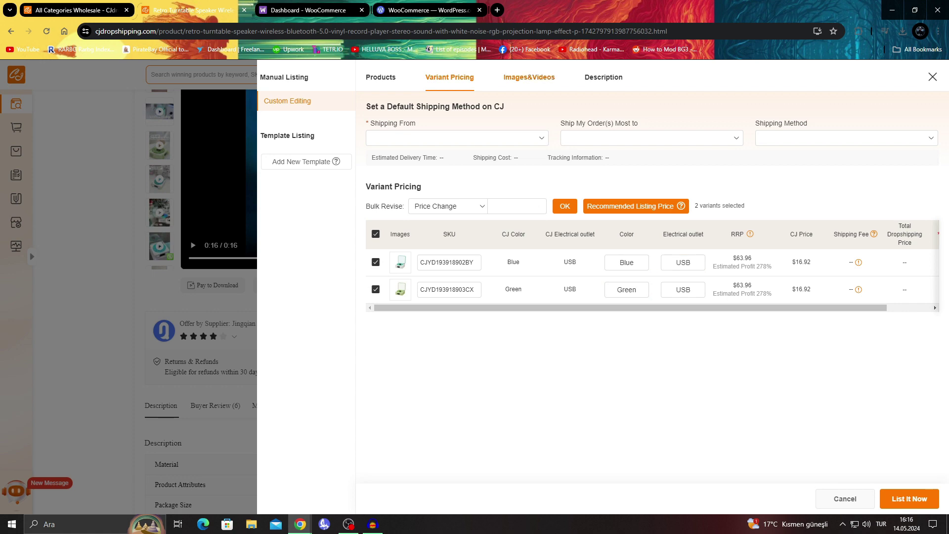
Deselect the two white-background speaker images and the family collage, keeping seven of ten images.
{"action": "left_click", "coordinate": [529, 77]}
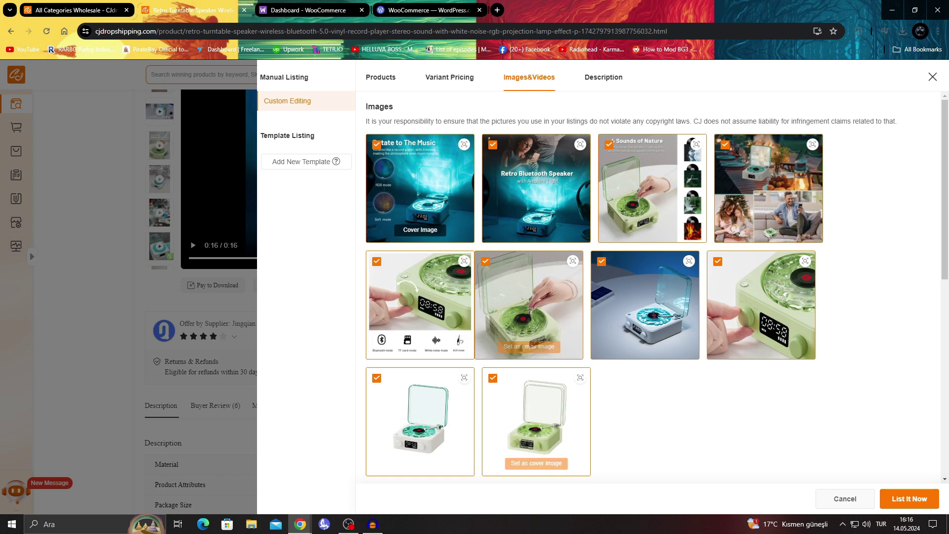
{"action": "left_click", "coordinate": [493, 378]}
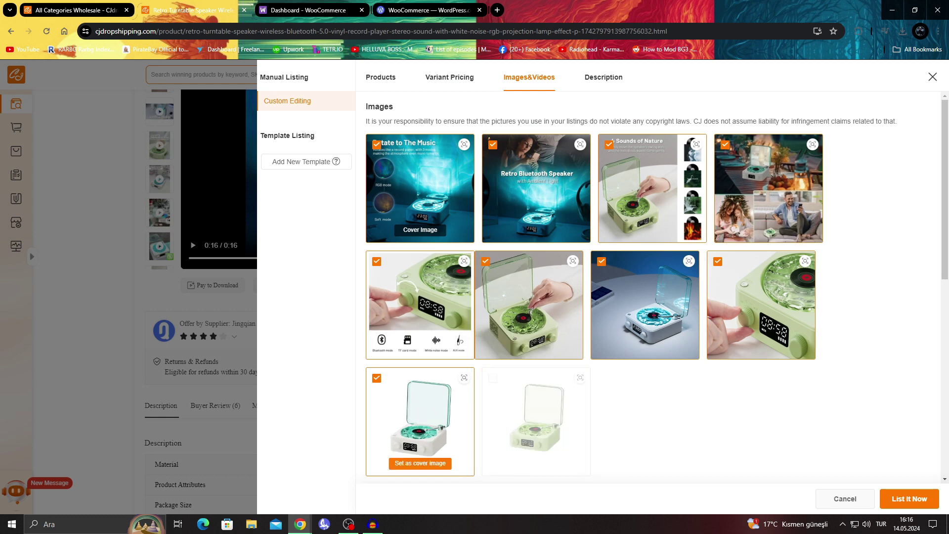
{"action": "left_click", "coordinate": [376, 378]}
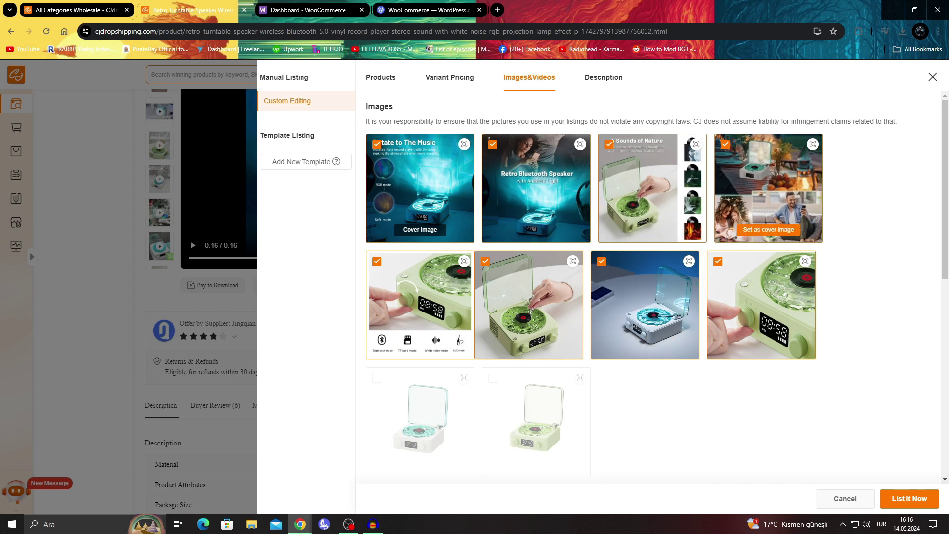
{"action": "left_click", "coordinate": [726, 144]}
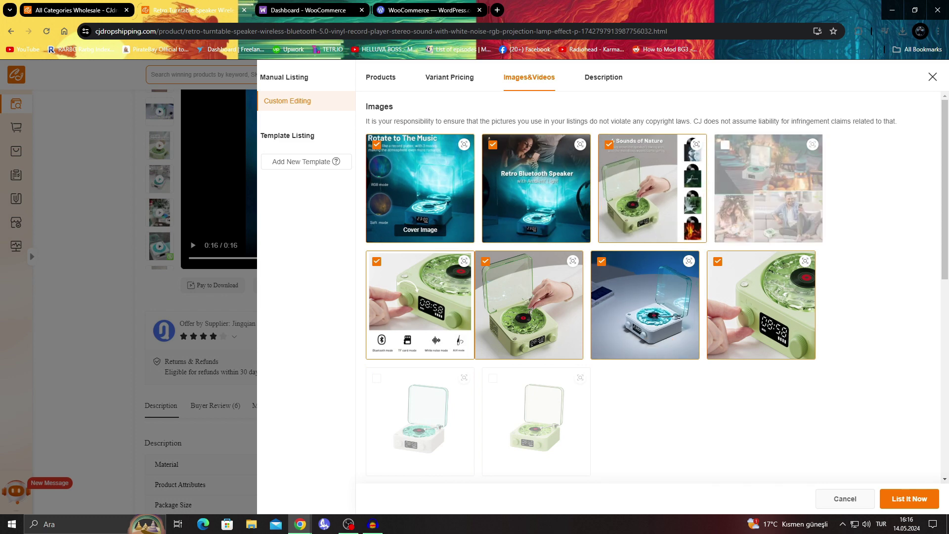
{"action": "left_click", "coordinate": [603, 76]}
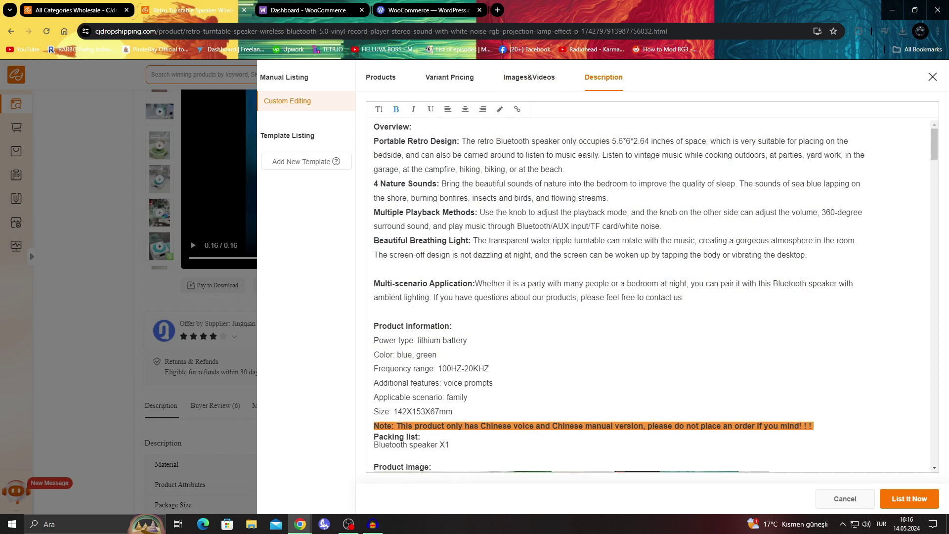
{"action": "scroll", "coordinate": [653, 297], "scroll_direction": "down", "scroll_amount": 3}
{"action": "scroll", "coordinate": [653, 297], "scroll_direction": "down", "scroll_amount": 3}
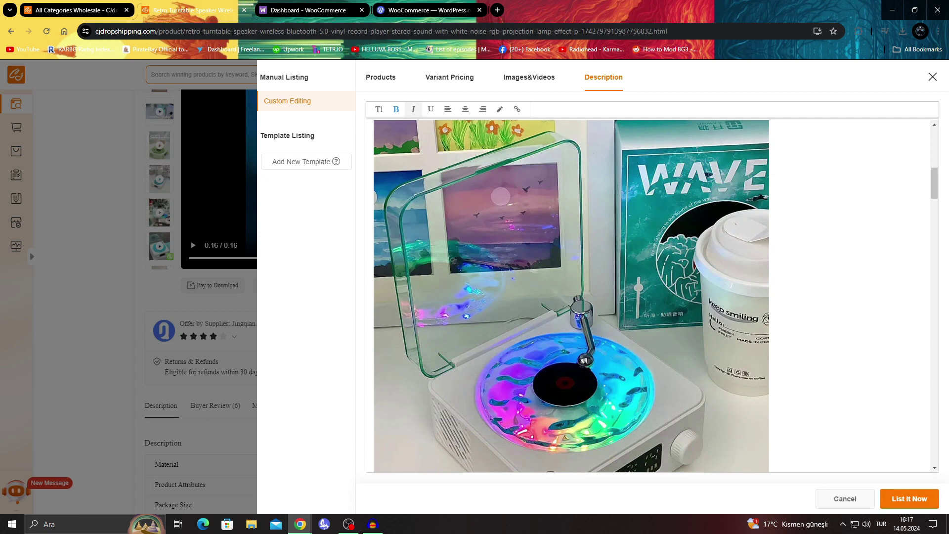
Switch from the listing description to the WooCommerce dashboard browser tab.
{"action": "left_click", "coordinate": [308, 9]}
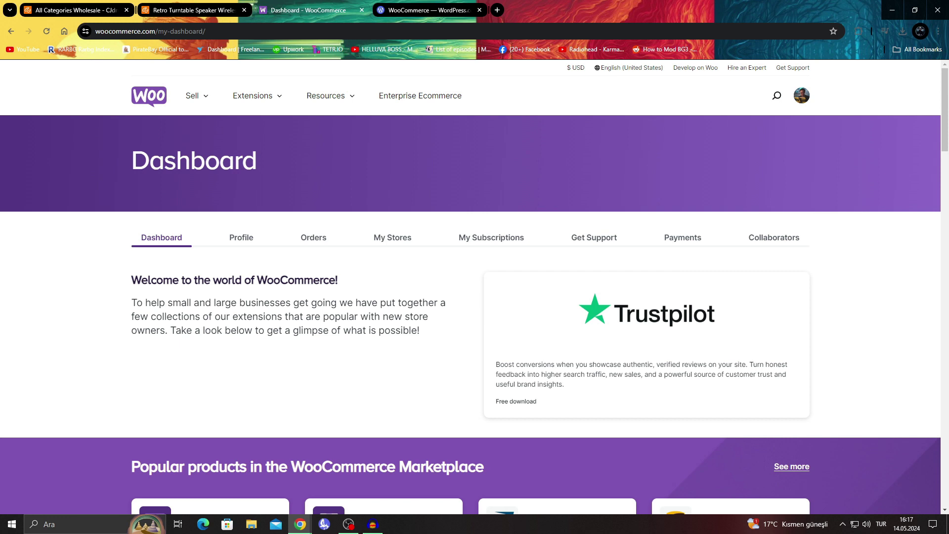